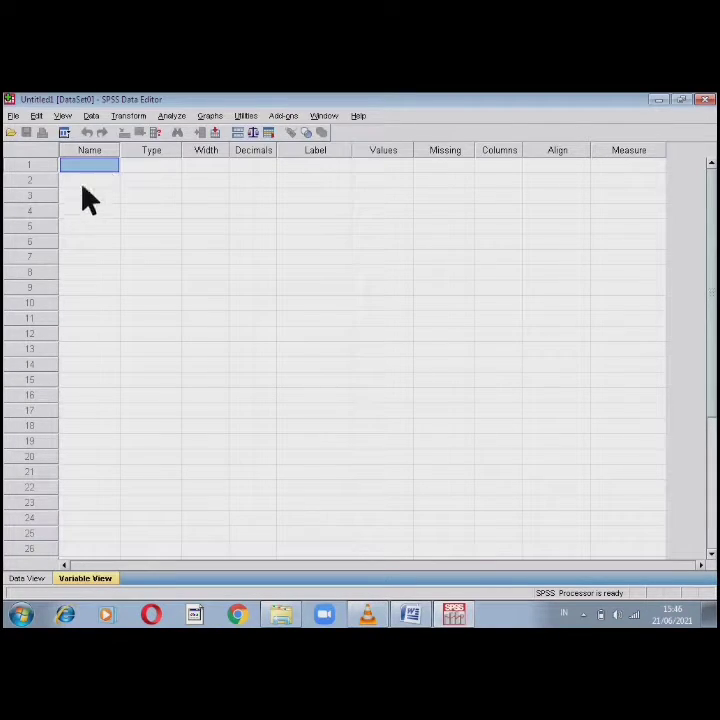
Define two variables named nilai and kelas in the first two rows of the variable list.
{"action": "type", "text": "nilai"}
{"action": "key", "text": "Tab"}
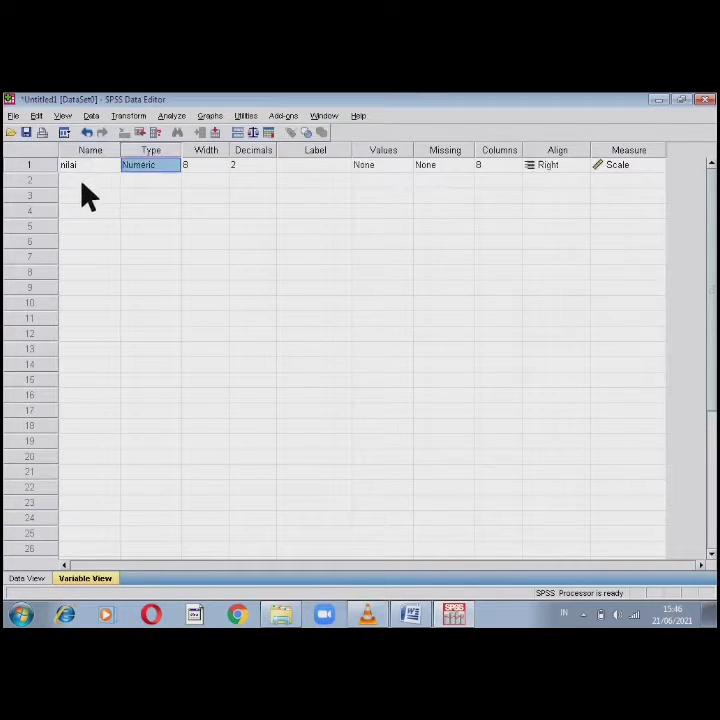
{"action": "left_click", "coordinate": [86, 183]}
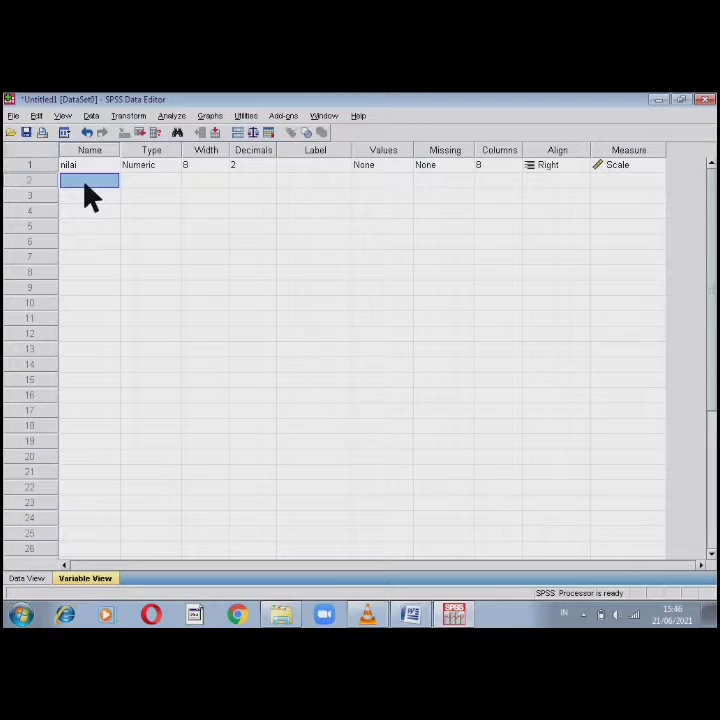
{"action": "type", "text": "kelas"}
{"action": "key", "text": "Tab"}
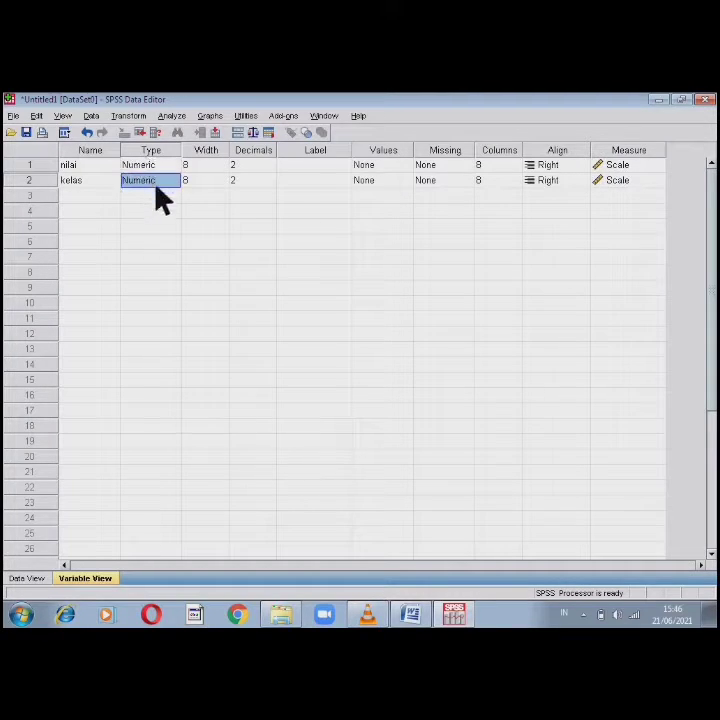
Set the decimals of both the nilai and kelas variables to 0.
{"action": "left_click", "coordinate": [209, 167]}
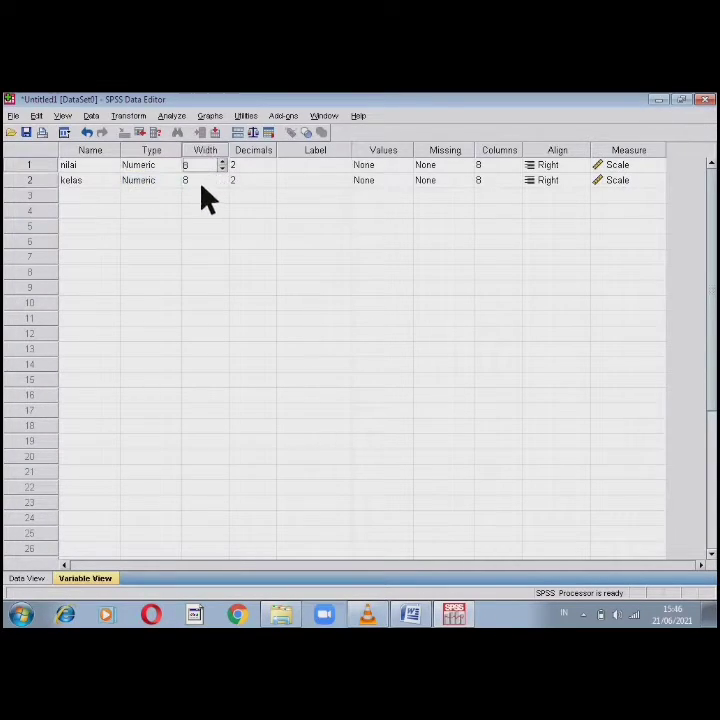
{"action": "left_click", "coordinate": [206, 183]}
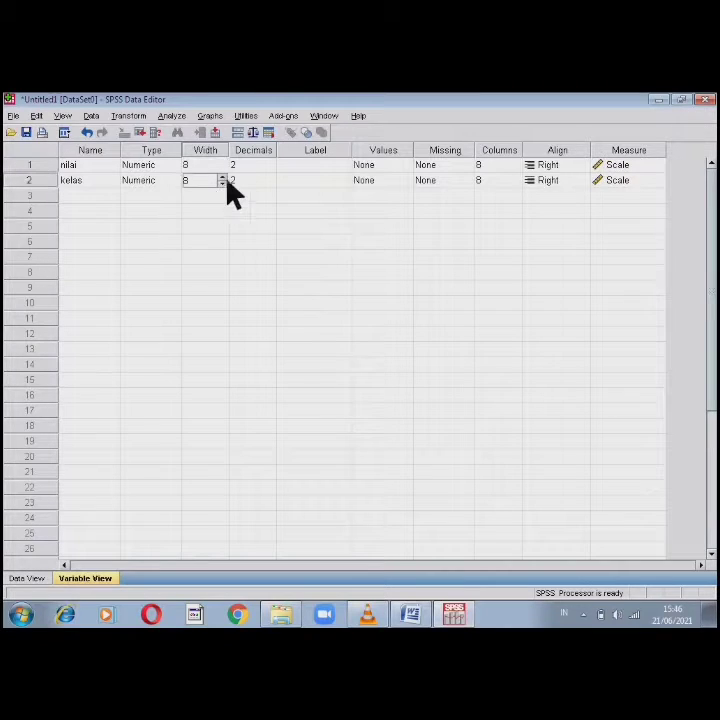
{"action": "left_click", "coordinate": [256, 167]}
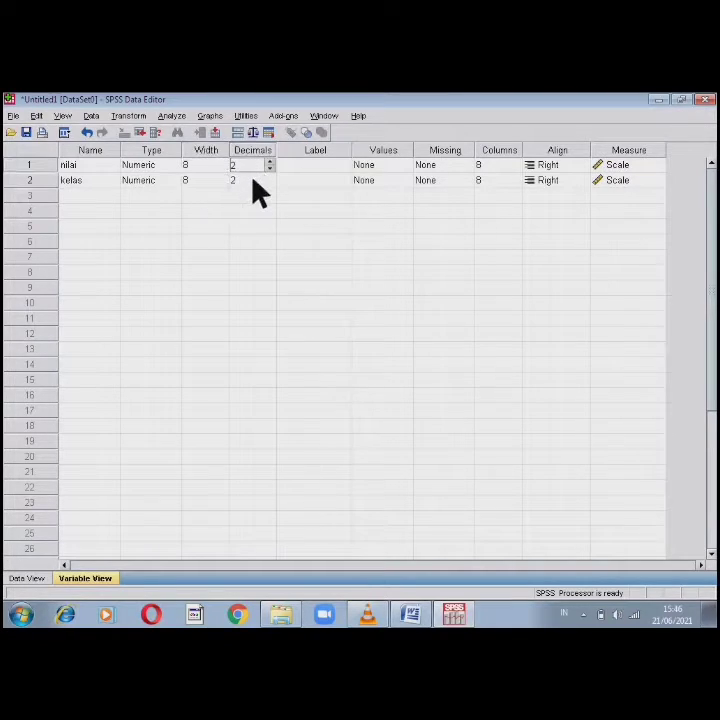
{"action": "key", "text": "Down"}
{"action": "key", "text": "Down"}
{"action": "left_click", "coordinate": [268, 183]}
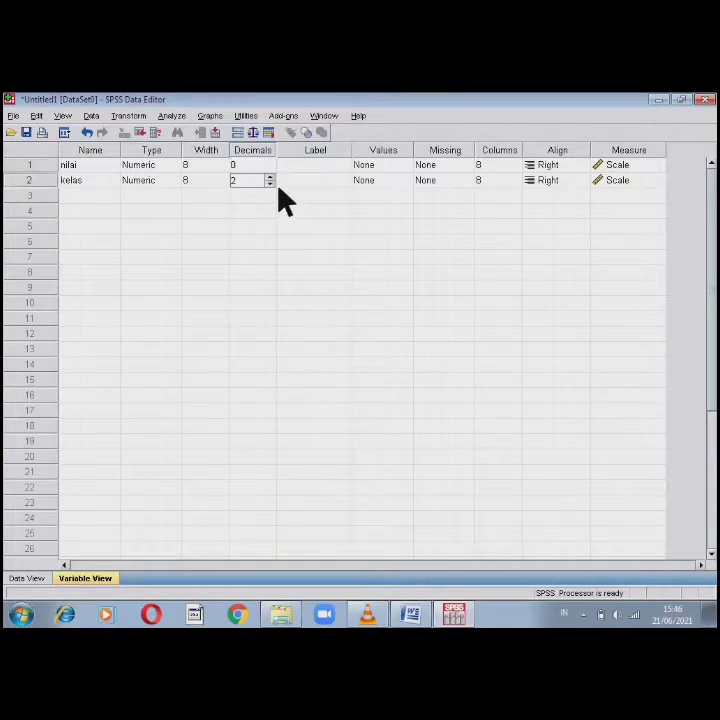
{"action": "key", "text": "Down"}
{"action": "key", "text": "Down"}
Add a value label to the kelas variable, assigning value 1 the label control.
{"action": "left_click", "coordinate": [395, 182]}
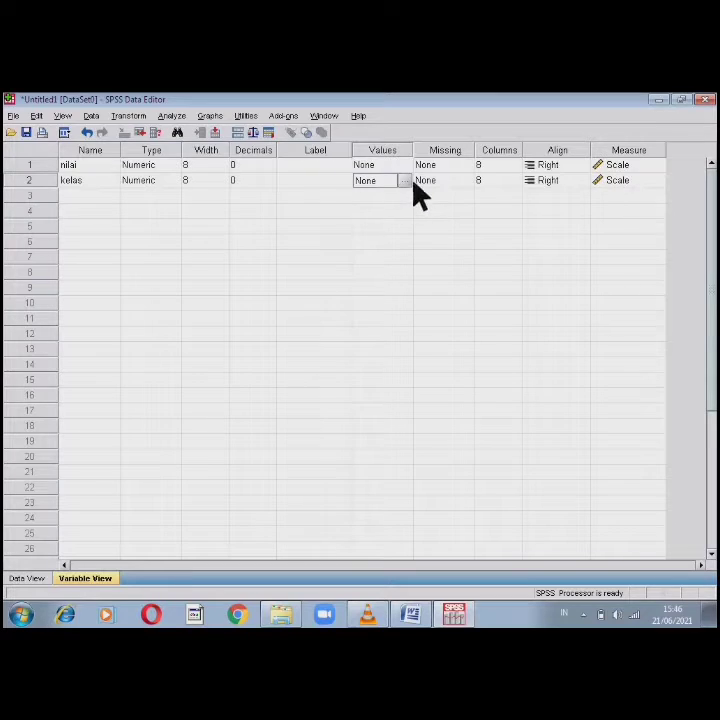
{"action": "left_click", "coordinate": [413, 183]}
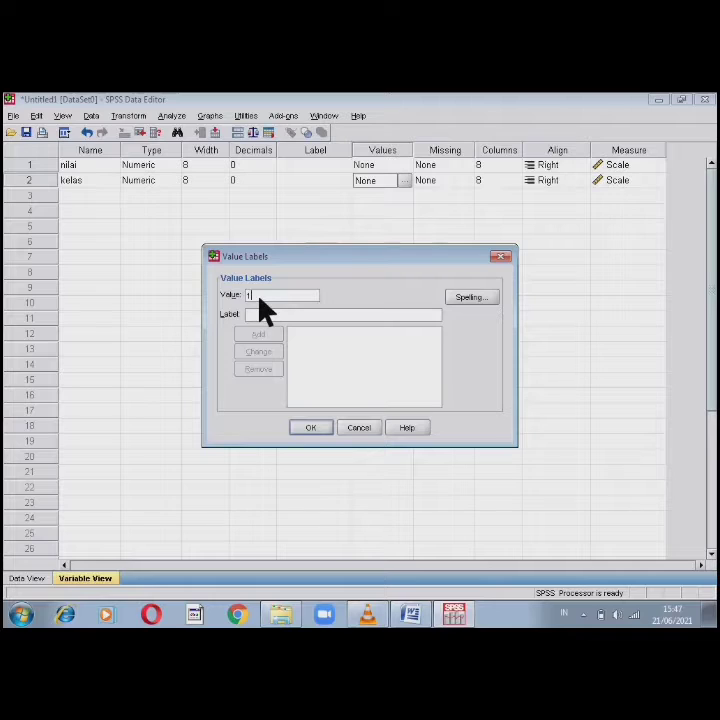
{"action": "left_click", "coordinate": [266, 316]}
{"action": "type", "text": "control"}
{"action": "left_click", "coordinate": [270, 337]}
Add the label eksperimen for value 2 of kelas and apply the value labels.
{"action": "type", "text": "2"}
{"action": "type", "text": "e"}
{"action": "type", "text": "ksperimen"}
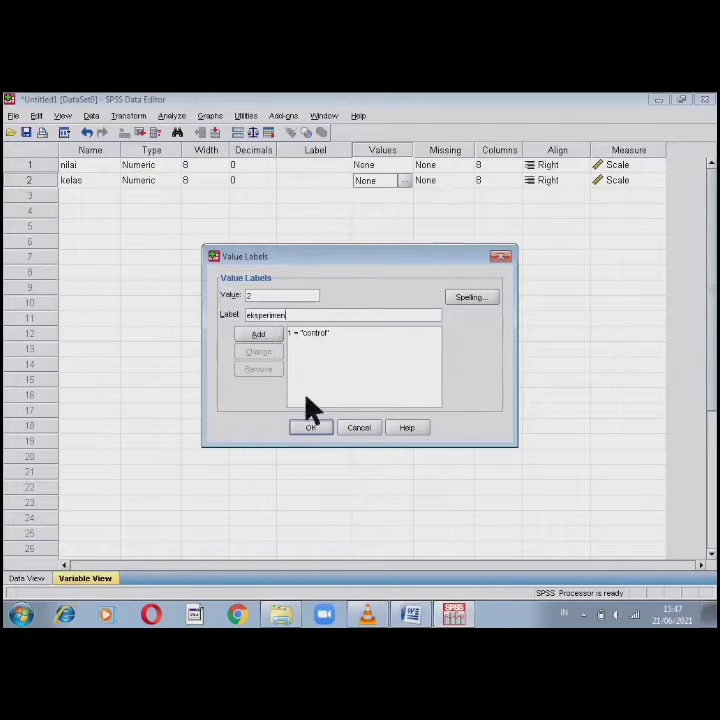
{"action": "left_click", "coordinate": [272, 336]}
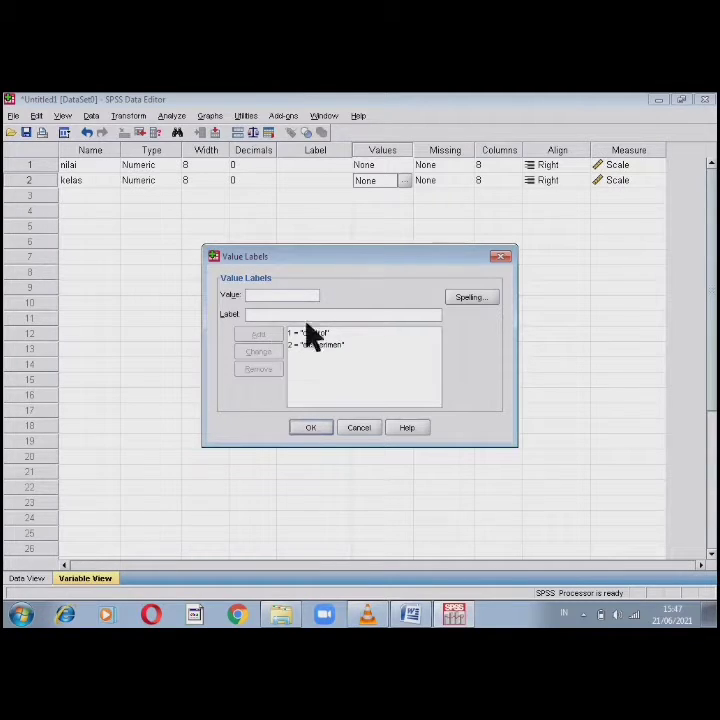
{"action": "left_click", "coordinate": [315, 336]}
{"action": "left_click", "coordinate": [313, 430]}
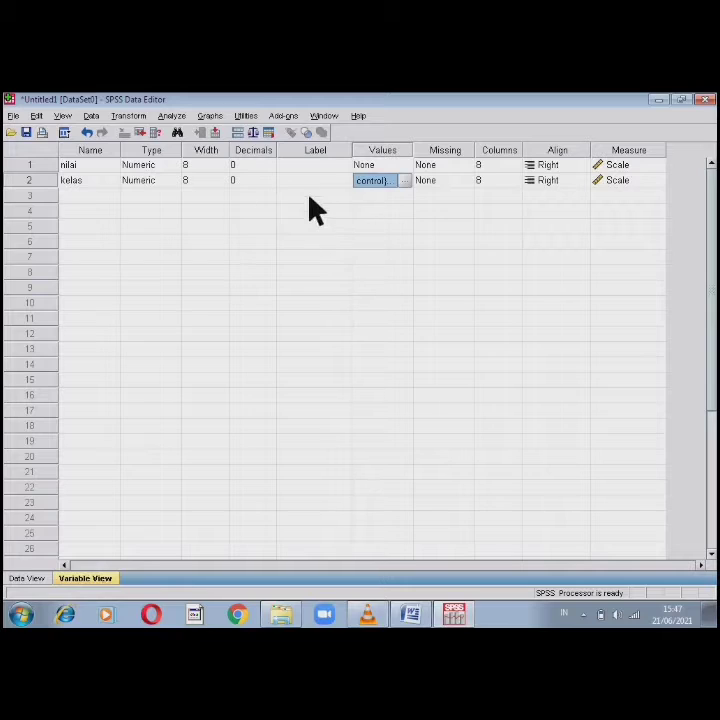
Enter 85, 87, 90, 95 and 75 as the nilai scores of cases 1 to 5 in the data sheet.
{"action": "left_click", "coordinate": [38, 581]}
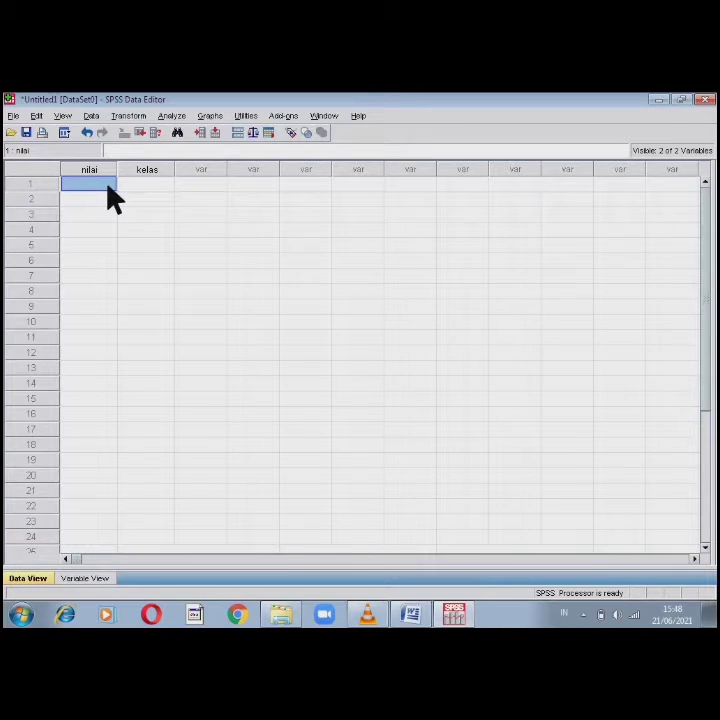
{"action": "type", "text": "85"}
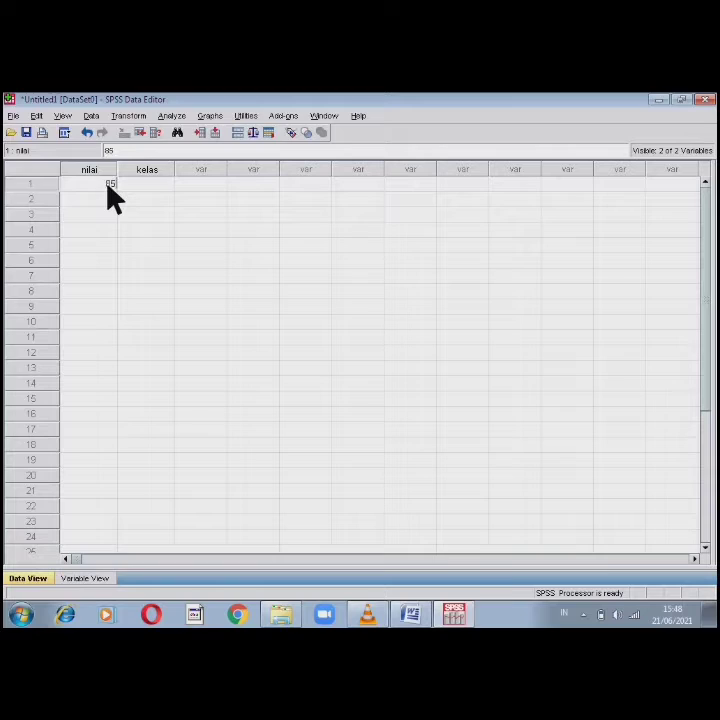
{"action": "key", "text": "Return"}
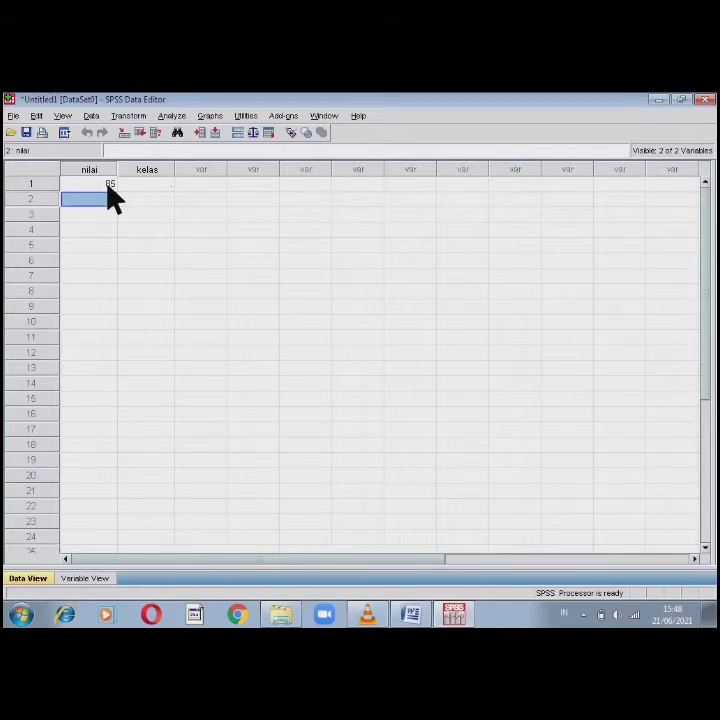
{"action": "type", "text": "87"}
{"action": "key", "text": "Return"}
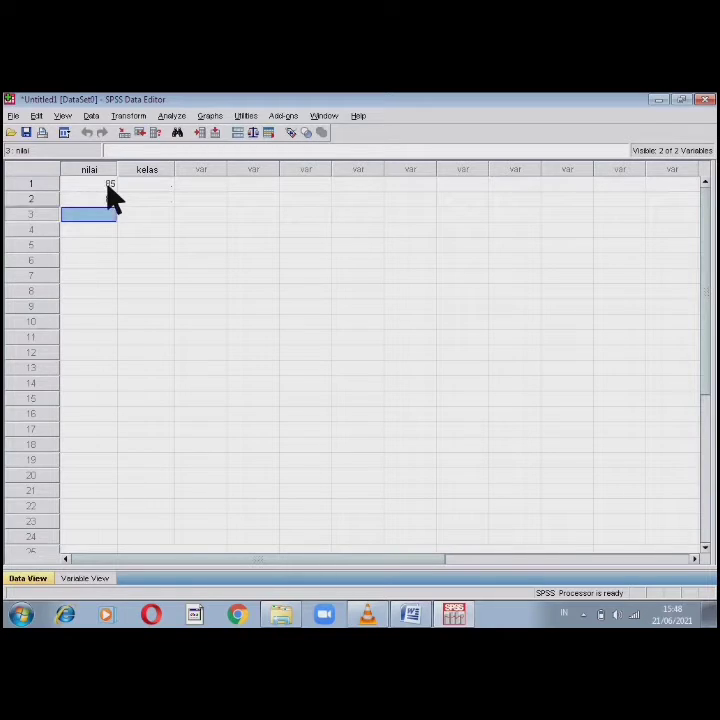
{"action": "type", "text": "90"}
{"action": "key", "text": "Return"}
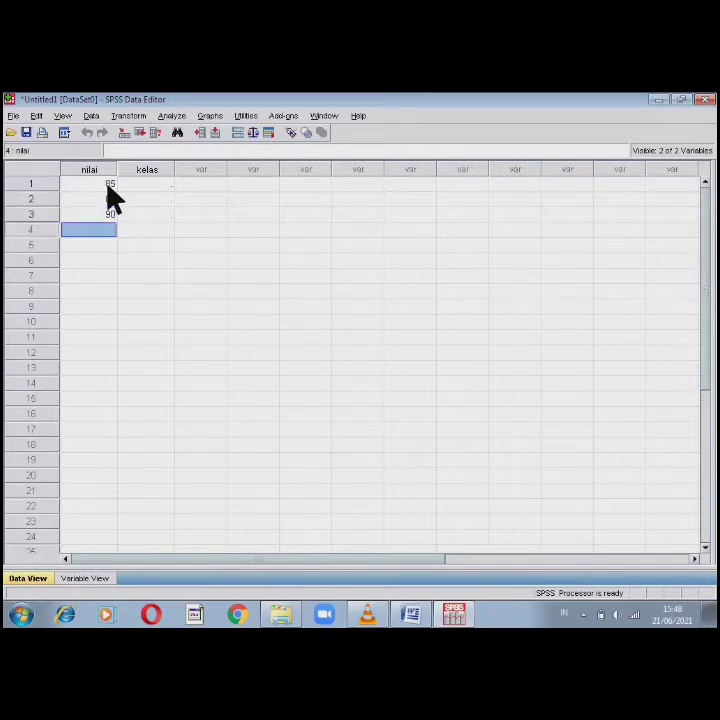
{"action": "type", "text": "95"}
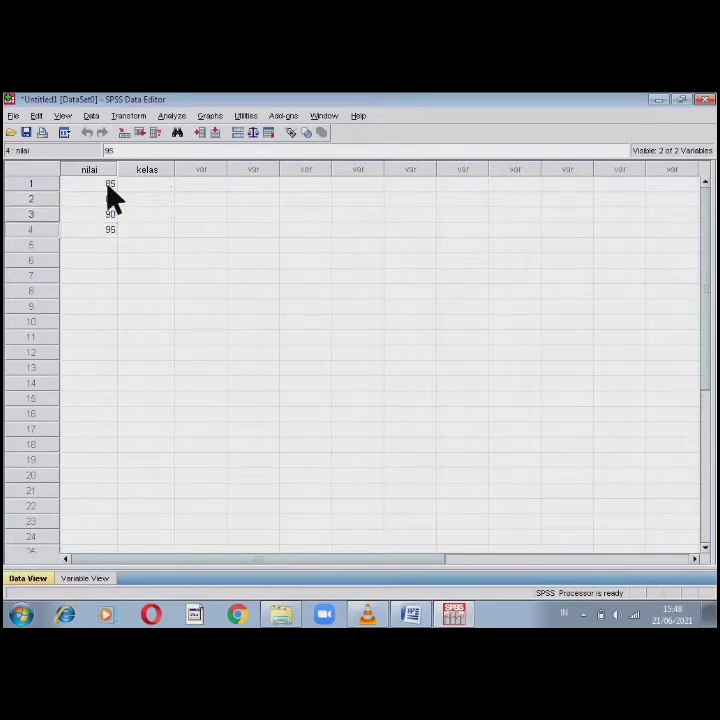
{"action": "key", "text": "Return"}
{"action": "type", "text": "75"}
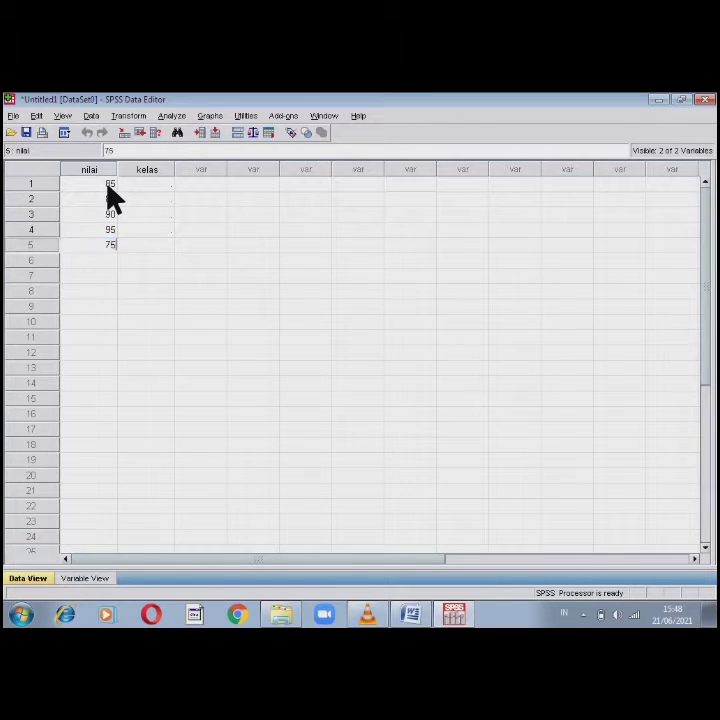
{"action": "key", "text": "Return"}
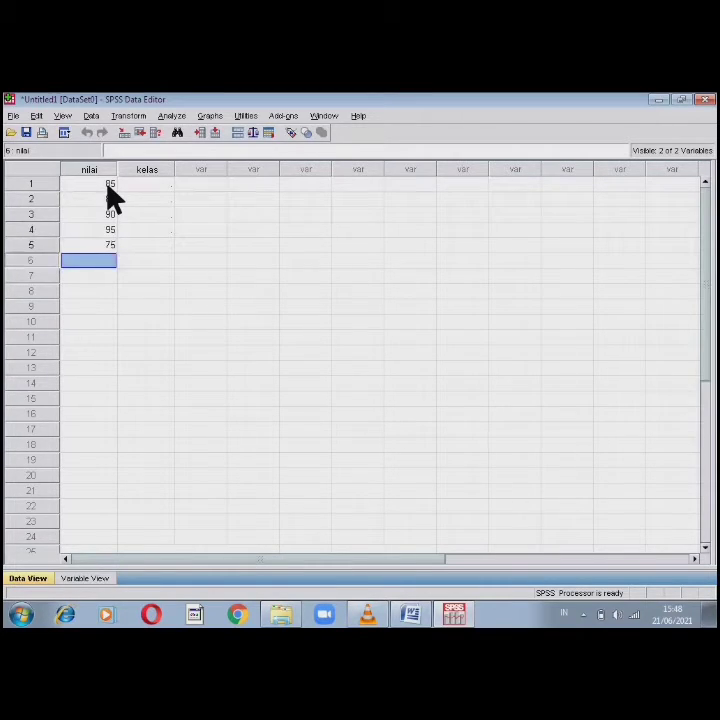
Enter 88, 80, 82, 82 and 95 as the nilai scores of cases 6 to 10.
{"action": "type", "text": "88"}
{"action": "key", "text": "Return"}
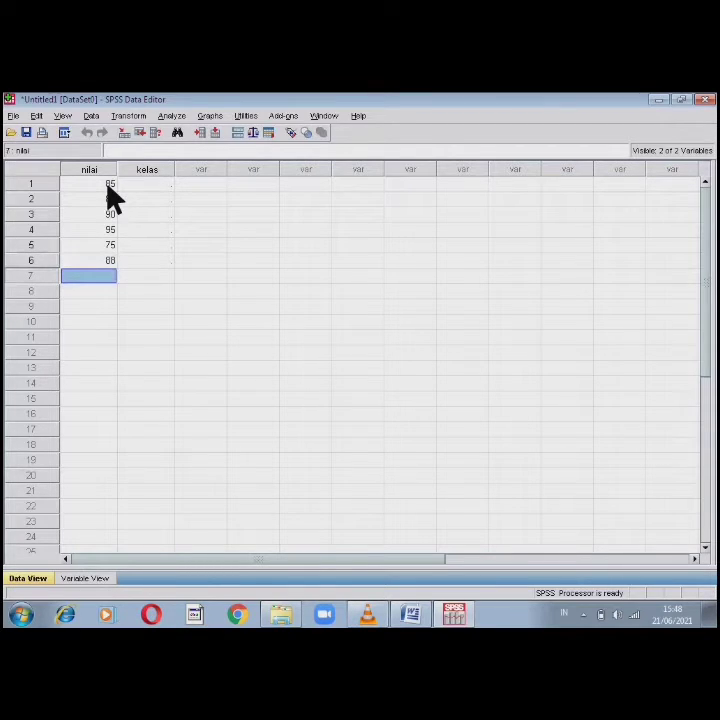
{"action": "type", "text": "80"}
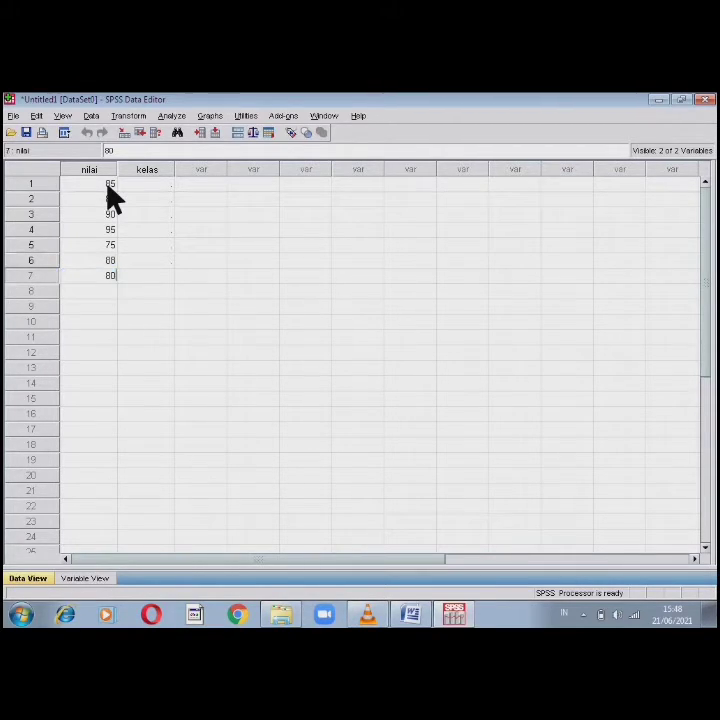
{"action": "key", "text": "Return"}
{"action": "type", "text": "8"}
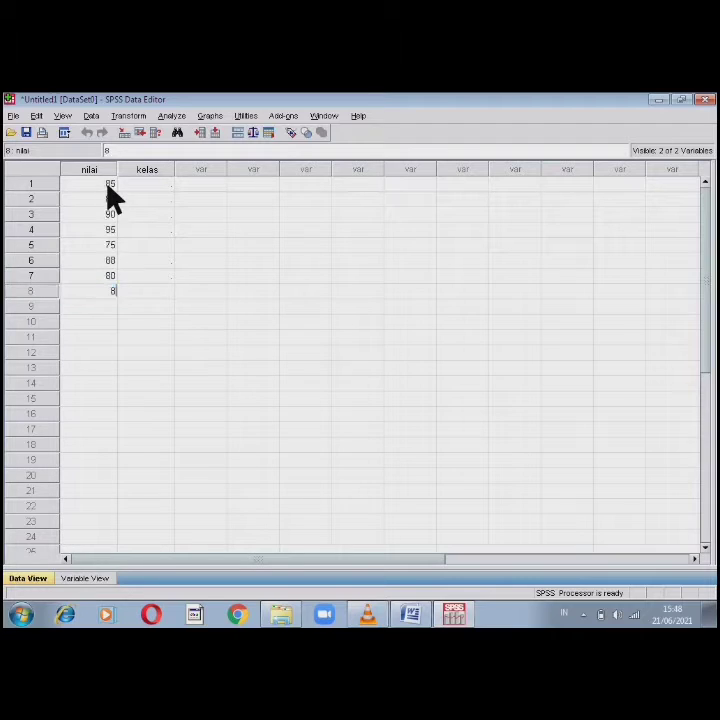
{"action": "type", "text": "2"}
{"action": "key", "text": "Return"}
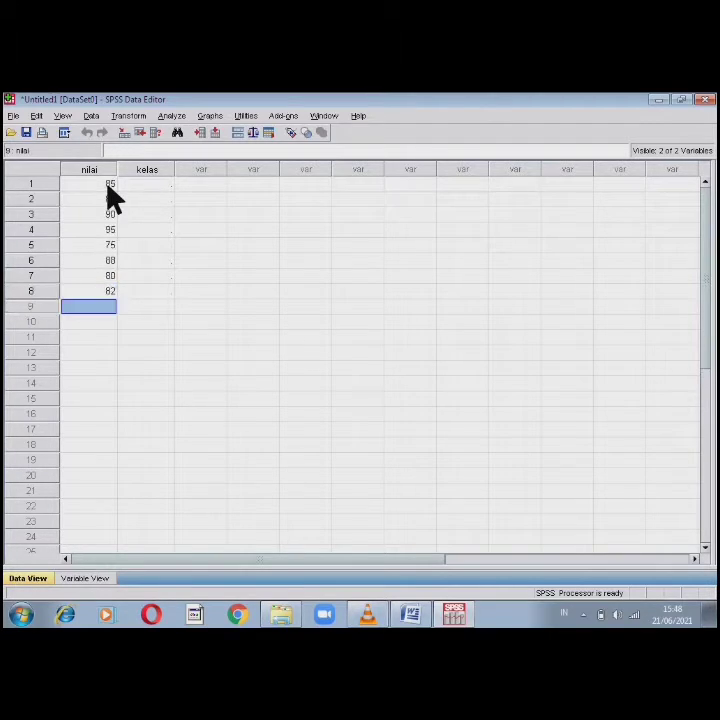
{"action": "type", "text": "82"}
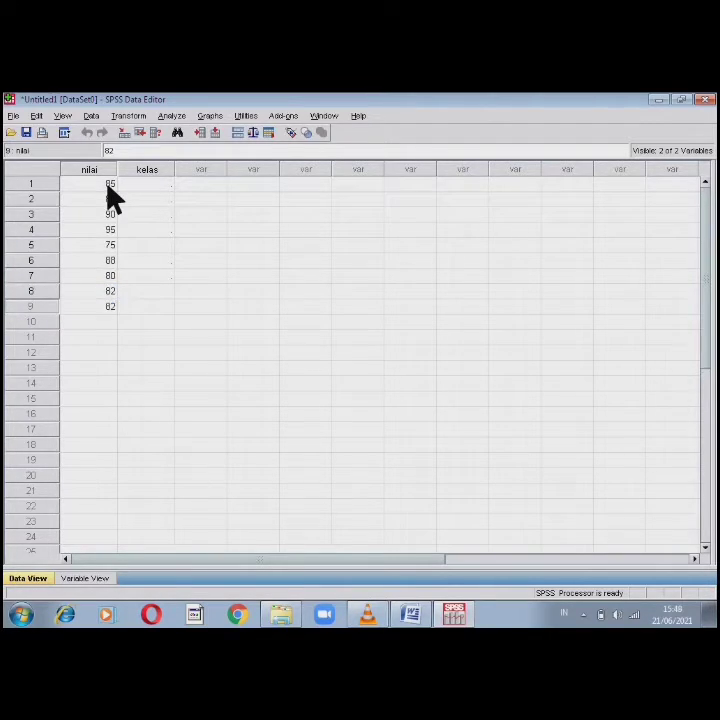
{"action": "key", "text": "Return"}
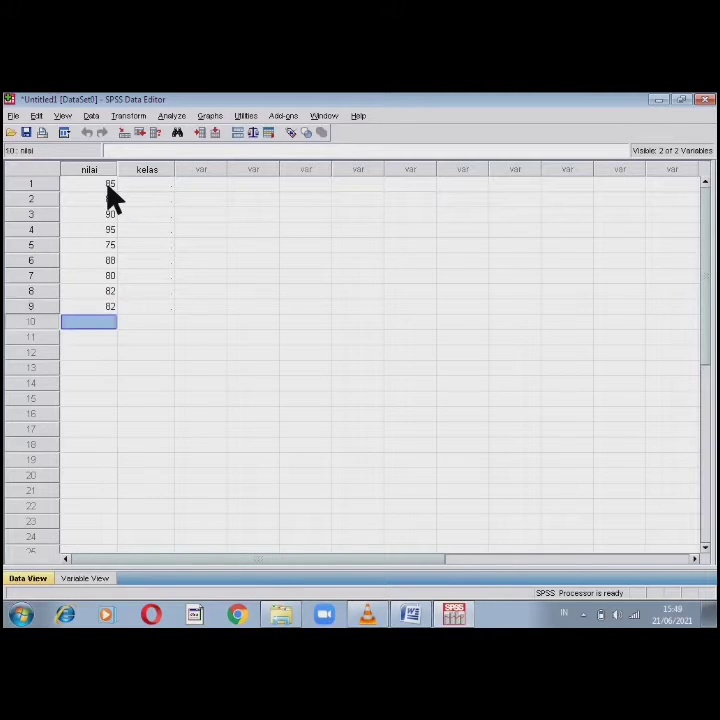
{"action": "type", "text": "95"}
{"action": "key", "text": "Return"}
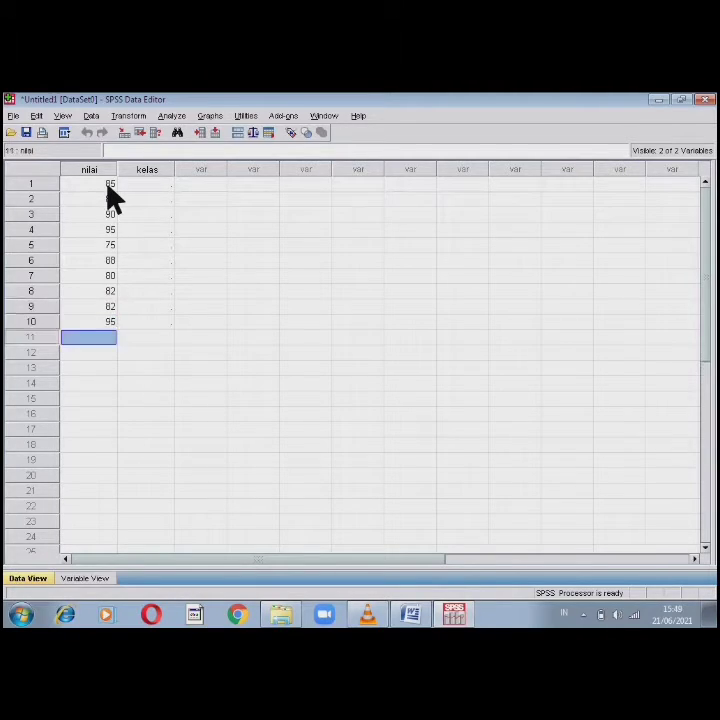
Enter 80, 75, 90, 100 and 85 as the nilai scores of cases 11 to 15.
{"action": "type", "text": "80"}
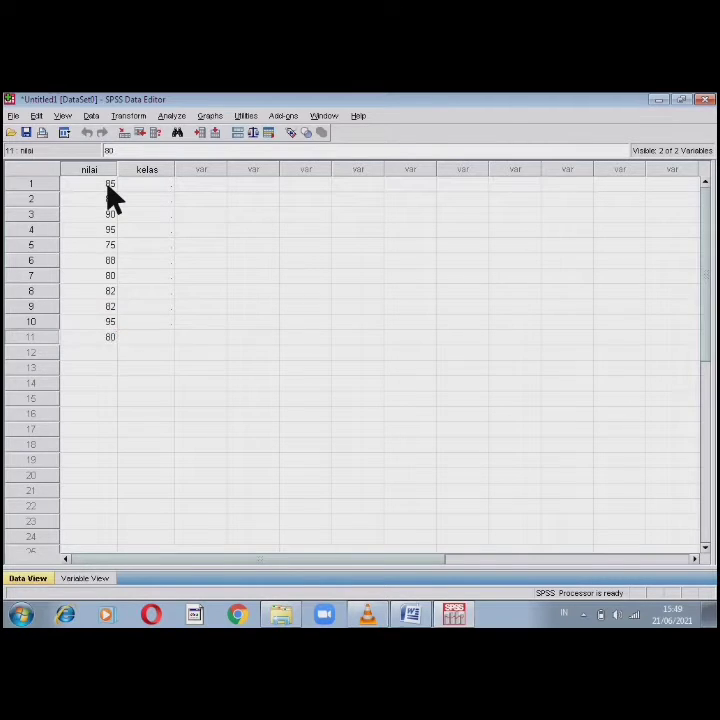
{"action": "key", "text": "Return"}
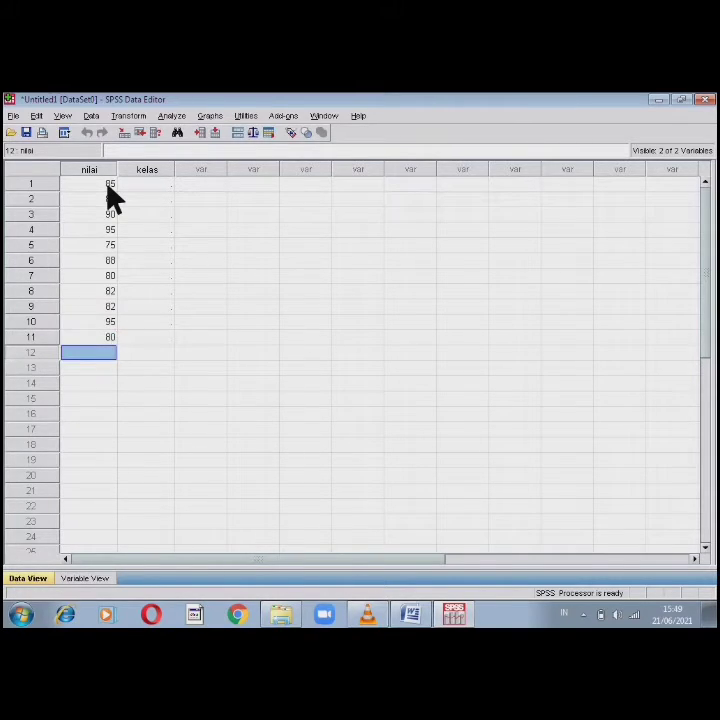
{"action": "type", "text": "75"}
{"action": "key", "text": "Return"}
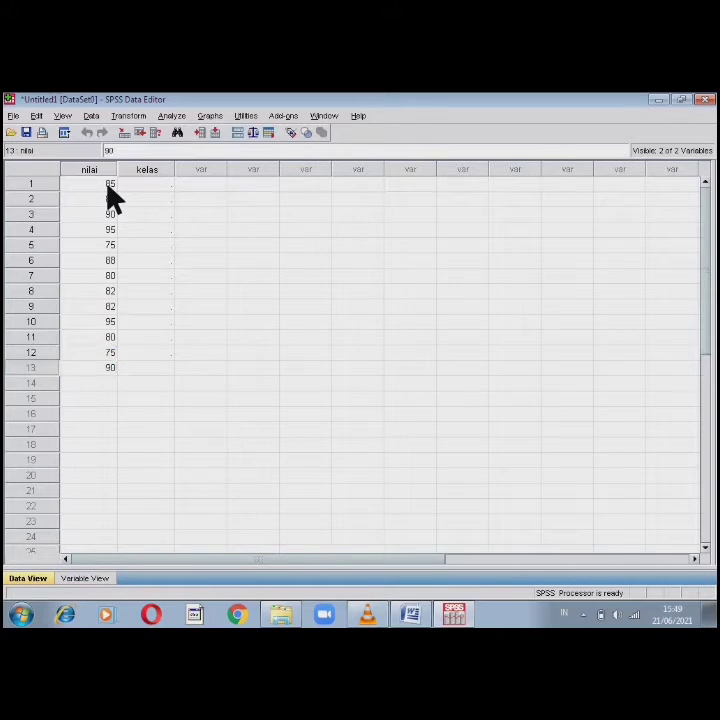
{"action": "key", "text": "Return"}
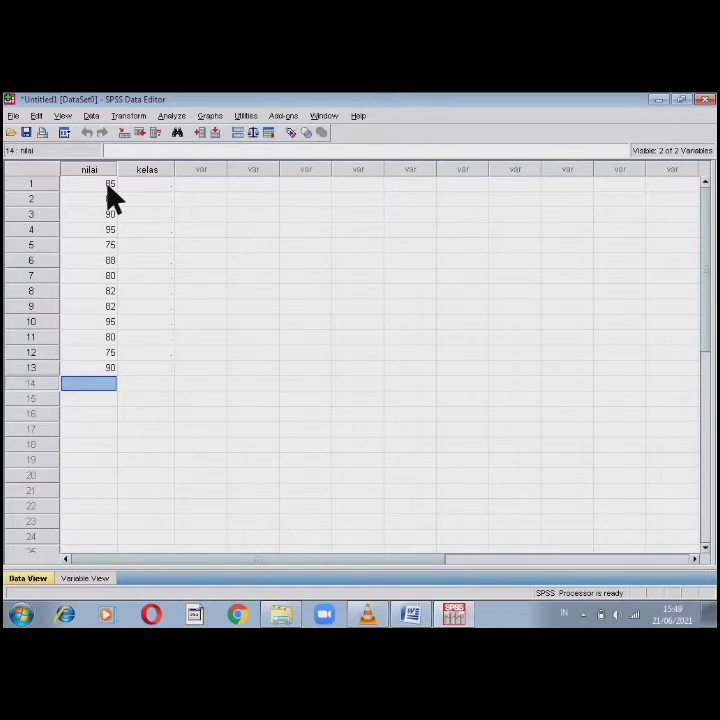
{"action": "type", "text": "100"}
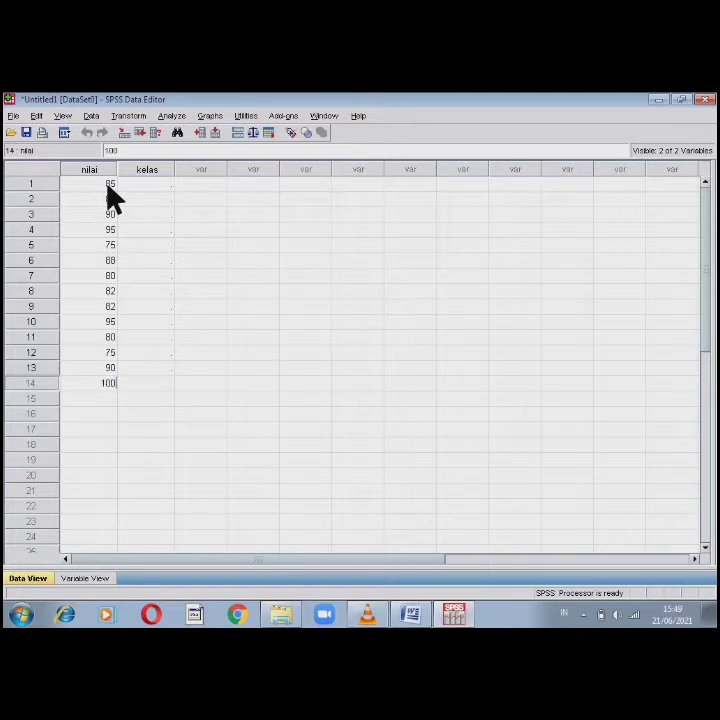
{"action": "key", "text": "Return"}
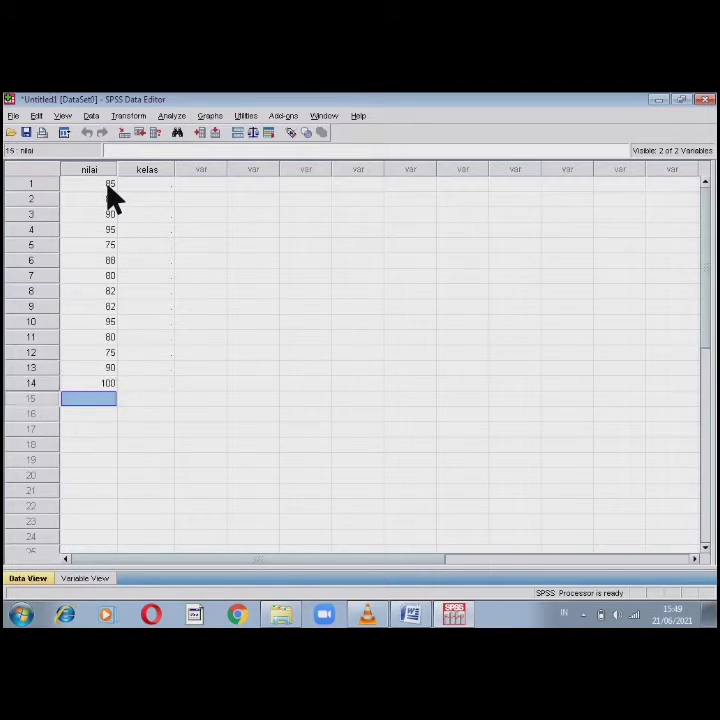
{"action": "type", "text": "85"}
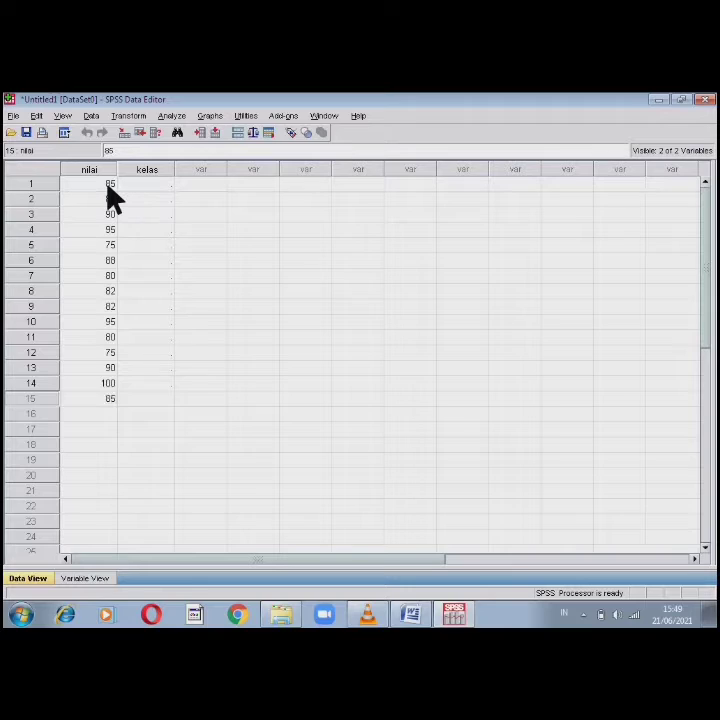
{"action": "key", "text": "Return"}
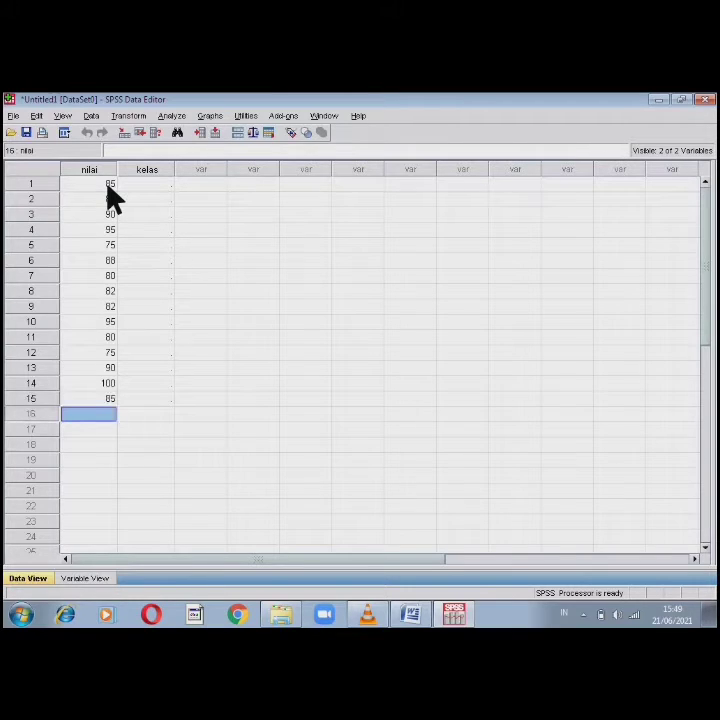
Enter 88, 92, 80, 72 and 80 as the nilai scores of cases 16 to 20.
{"action": "type", "text": "88"}
{"action": "key", "text": "Return"}
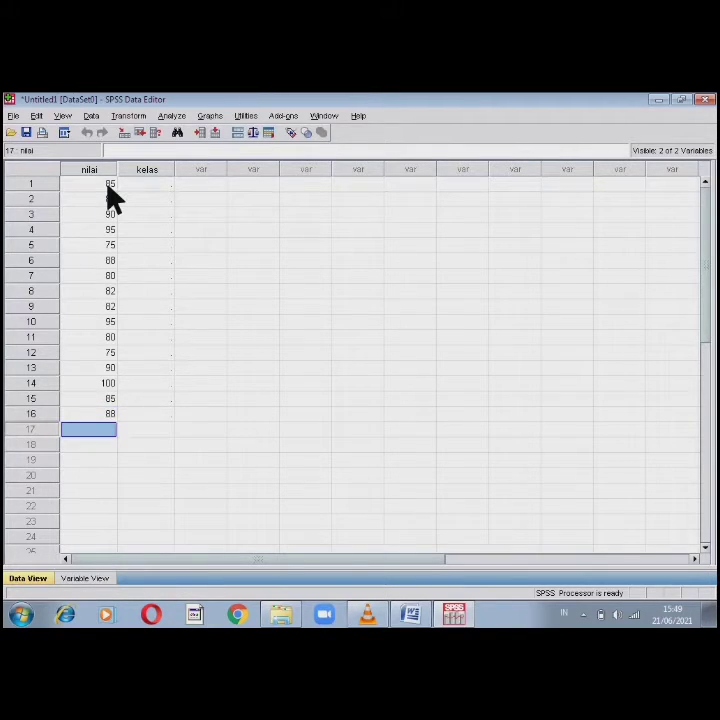
{"action": "type", "text": "92"}
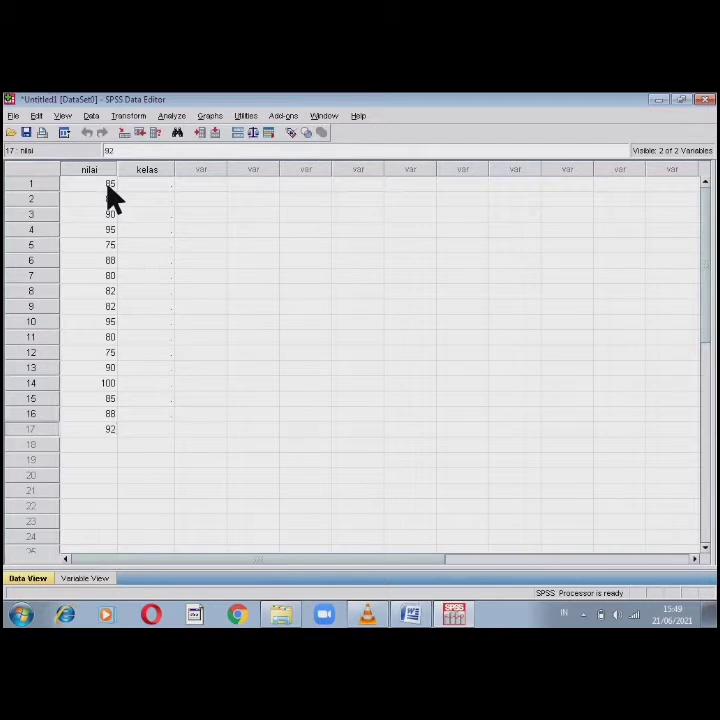
{"action": "key", "text": "Return"}
{"action": "type", "text": "8"}
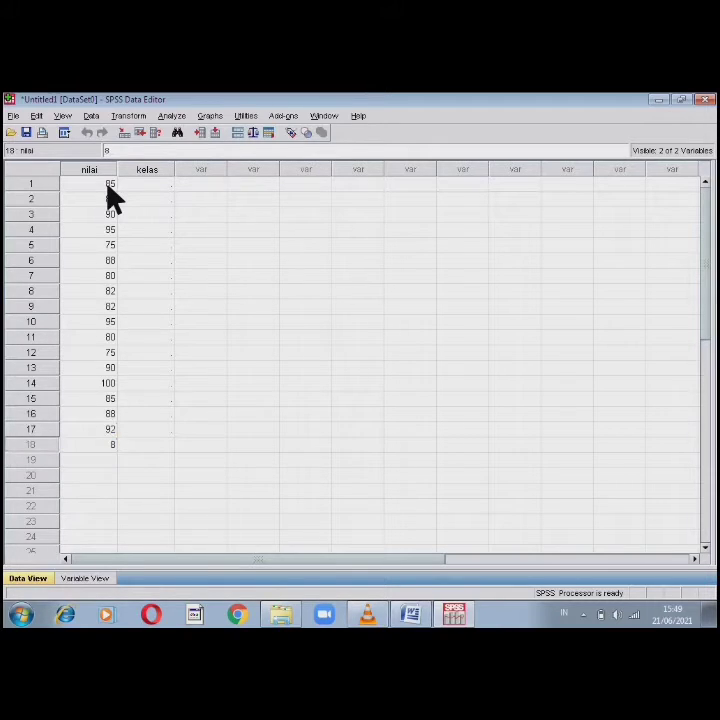
{"action": "type", "text": "0"}
{"action": "key", "text": "Return"}
{"action": "type", "text": "7"}
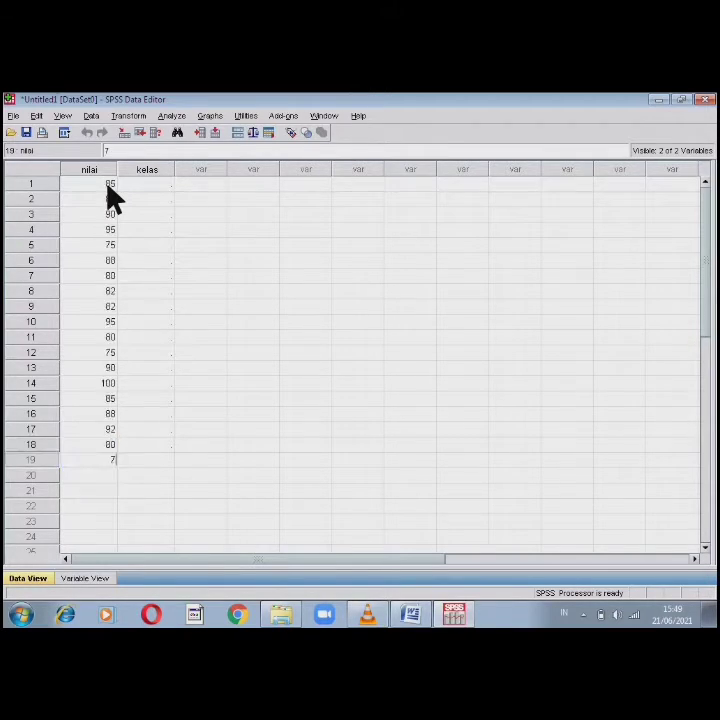
{"action": "type", "text": "2"}
{"action": "key", "text": "Return"}
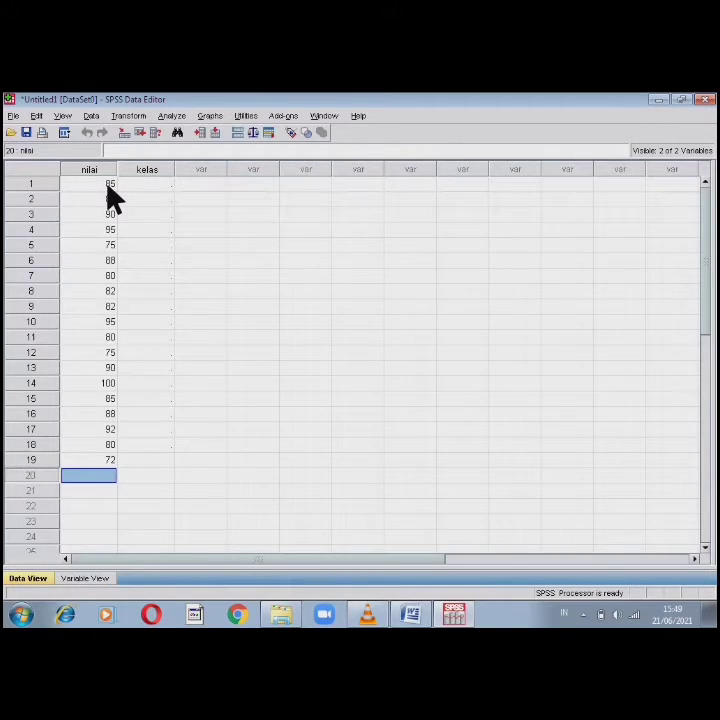
{"action": "type", "text": "80"}
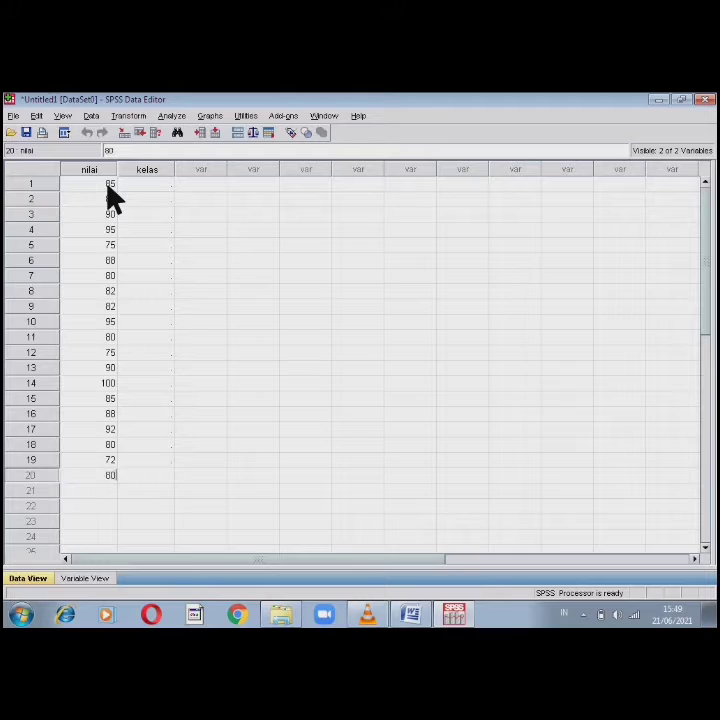
{"action": "key", "text": "Return"}
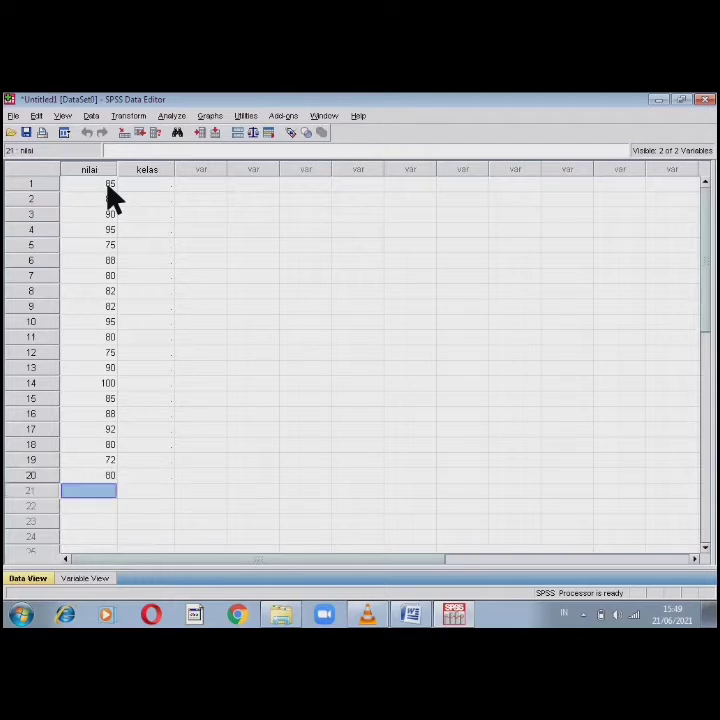
Enter 1 as the kelas value of each of cases 1 to 10.
{"action": "left_click", "coordinate": [158, 185]}
{"action": "type", "text": "1"}
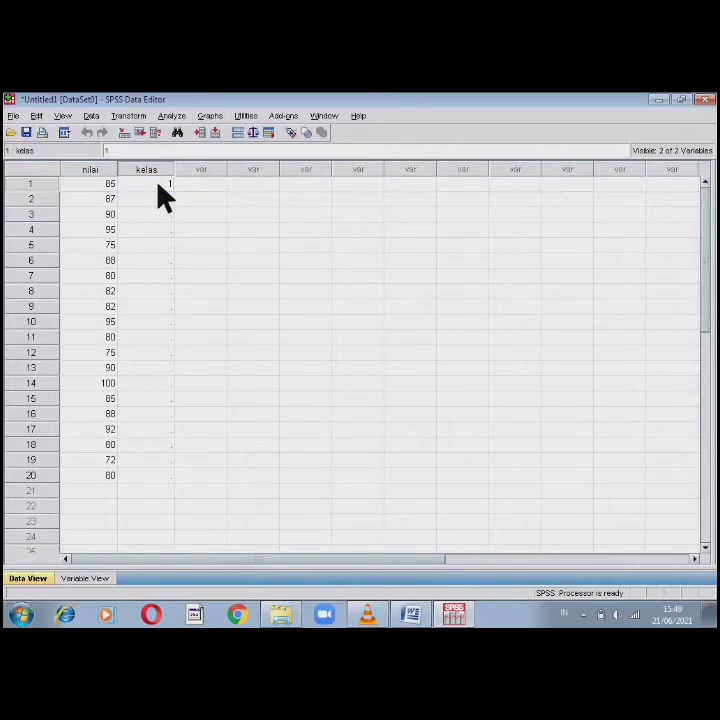
{"action": "key", "text": "Return"}
{"action": "type", "text": "1"}
{"action": "key", "text": "Return"}
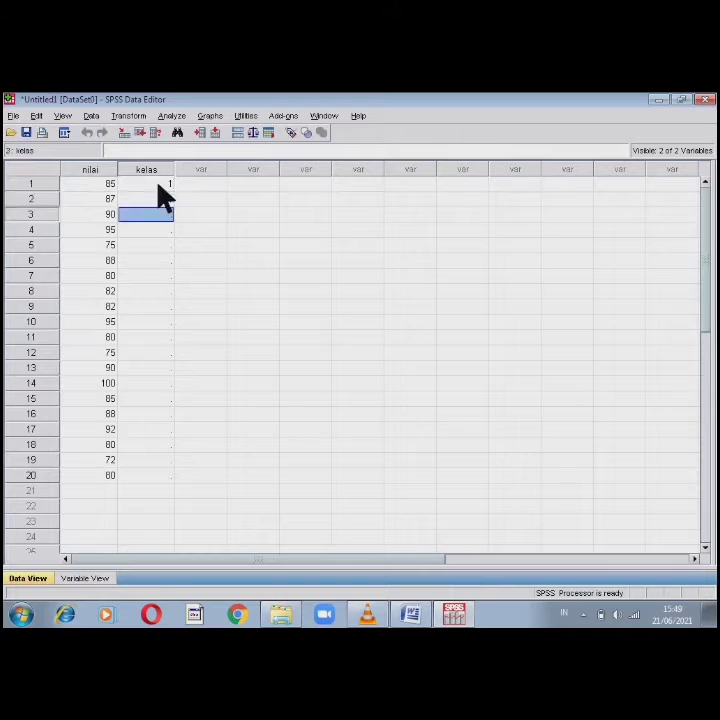
{"action": "type", "text": "1"}
{"action": "key", "text": "Return"}
{"action": "type", "text": "1"}
{"action": "key", "text": "Return"}
{"action": "type", "text": "1"}
{"action": "key", "text": "Return"}
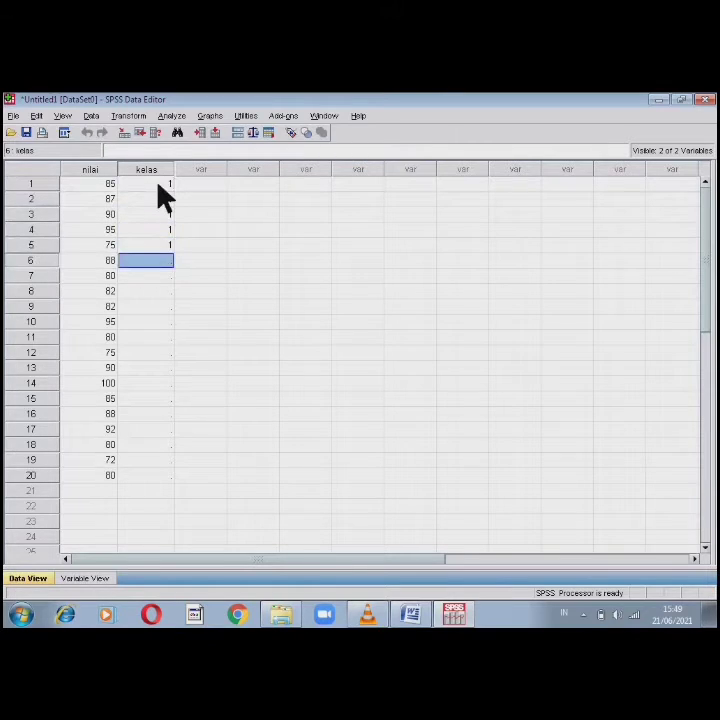
{"action": "type", "text": "1"}
{"action": "key", "text": "Return"}
{"action": "type", "text": "1"}
{"action": "key", "text": "Return"}
{"action": "type", "text": "1"}
{"action": "key", "text": "Return"}
{"action": "type", "text": "1"}
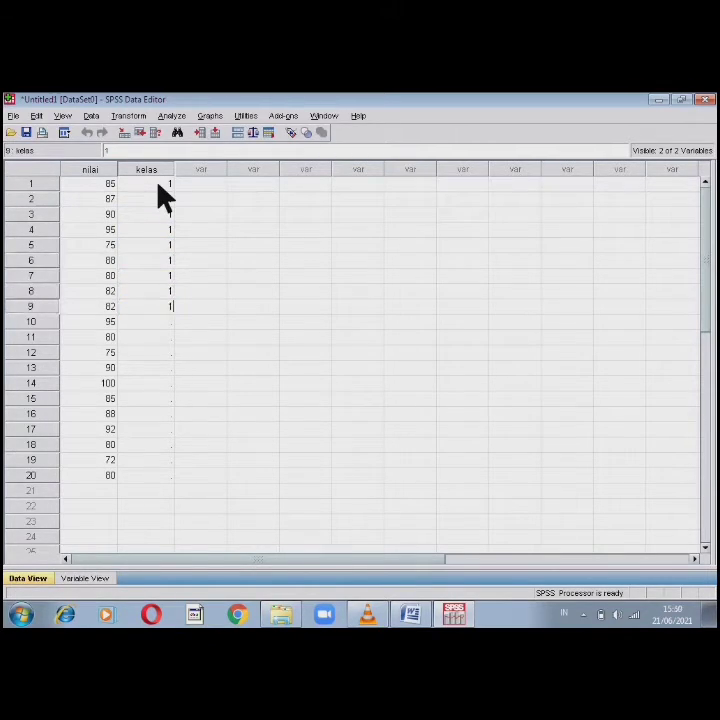
{"action": "key", "text": "Return"}
{"action": "type", "text": "1"}
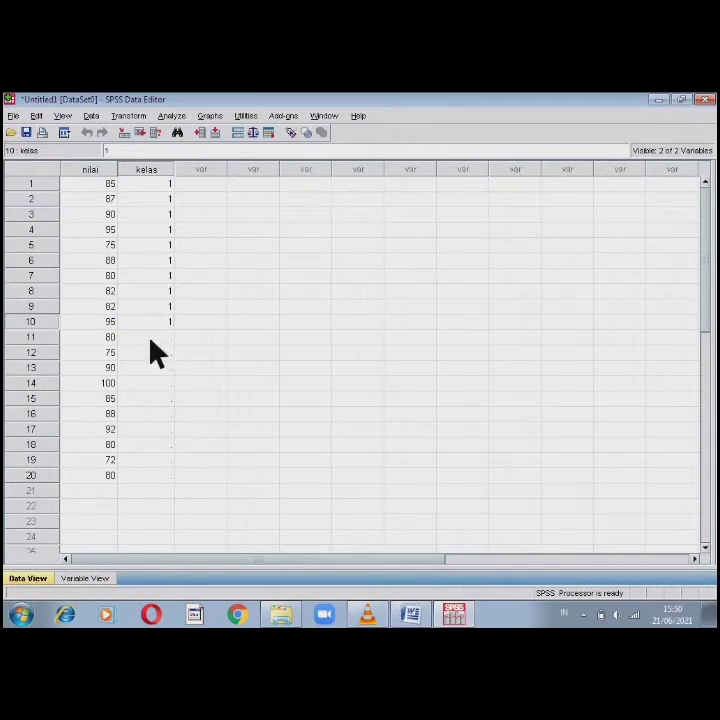
{"action": "key", "text": "Return"}
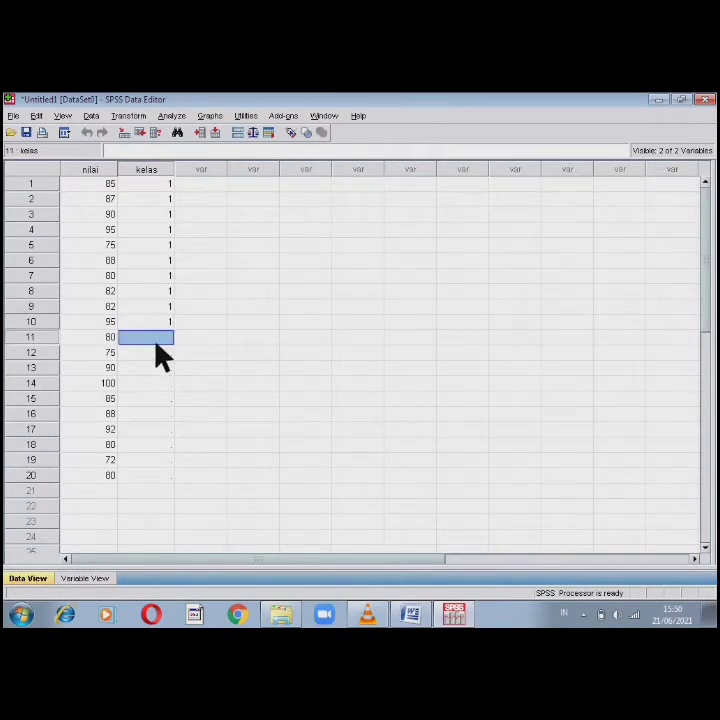
Enter 2 as the kelas value of each of cases 11 to 20.
{"action": "type", "text": "2"}
{"action": "key", "text": "Return"}
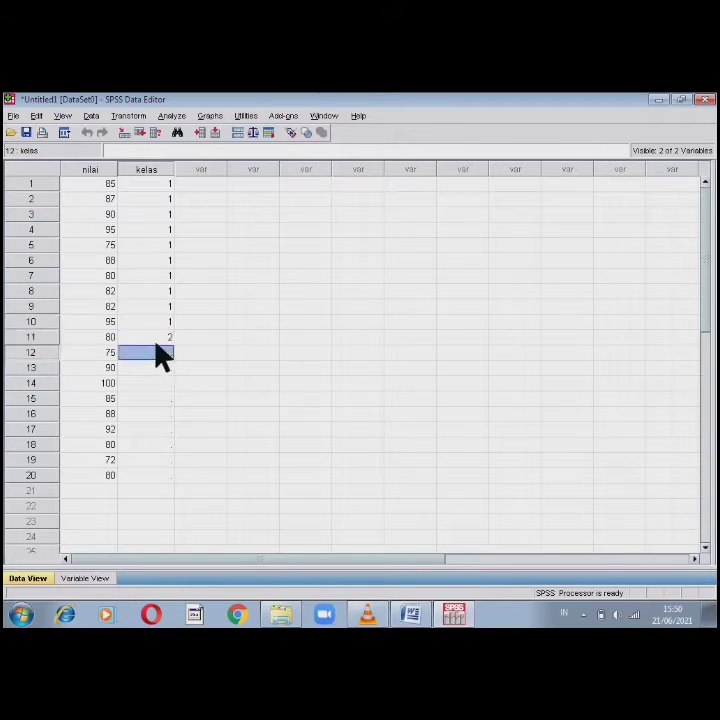
{"action": "type", "text": "2"}
{"action": "key", "text": "Return"}
{"action": "type", "text": "2"}
{"action": "key", "text": "Return"}
{"action": "type", "text": "2"}
{"action": "key", "text": "Return"}
{"action": "type", "text": "2"}
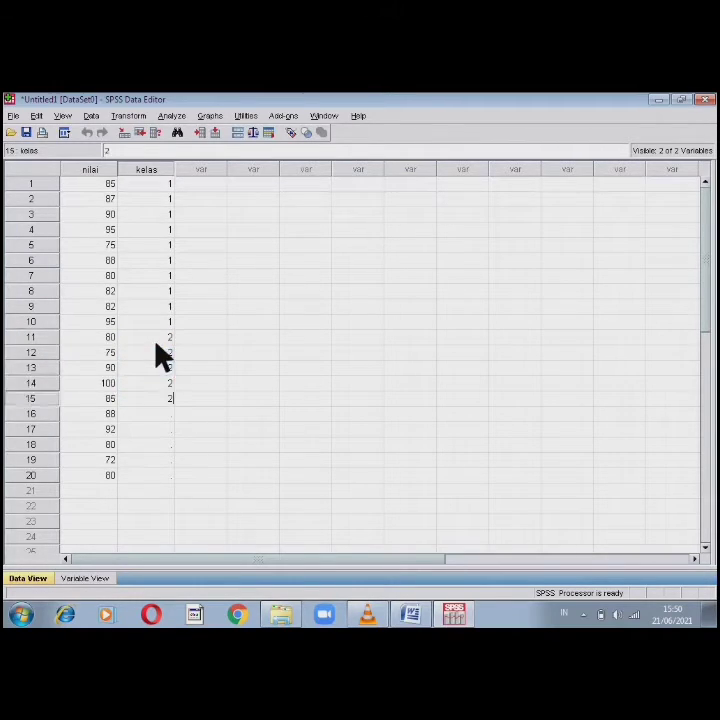
{"action": "key", "text": "Return"}
{"action": "type", "text": "2"}
{"action": "key", "text": "Return"}
{"action": "type", "text": "2"}
{"action": "key", "text": "Return"}
{"action": "type", "text": "2"}
{"action": "key", "text": "Return"}
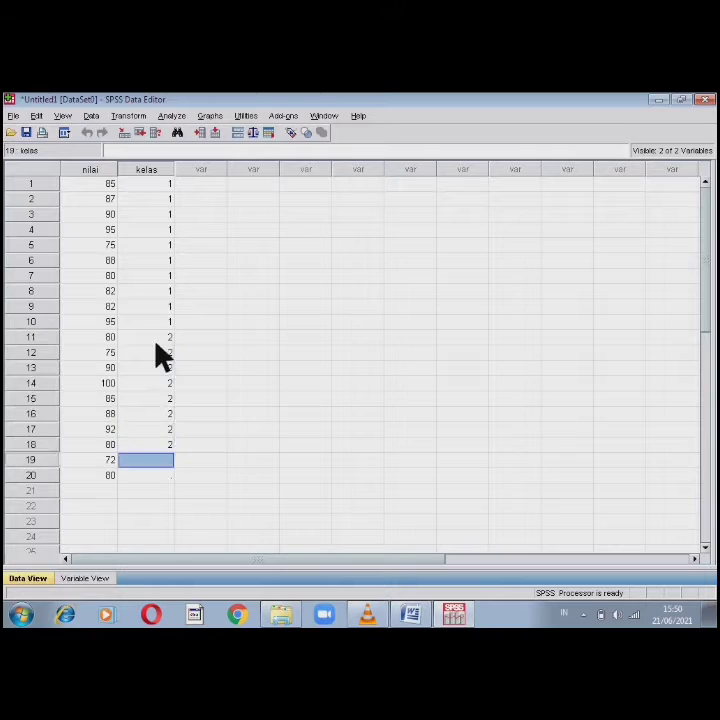
{"action": "type", "text": "2"}
{"action": "key", "text": "Return"}
{"action": "type", "text": "2"}
{"action": "key", "text": "Return"}
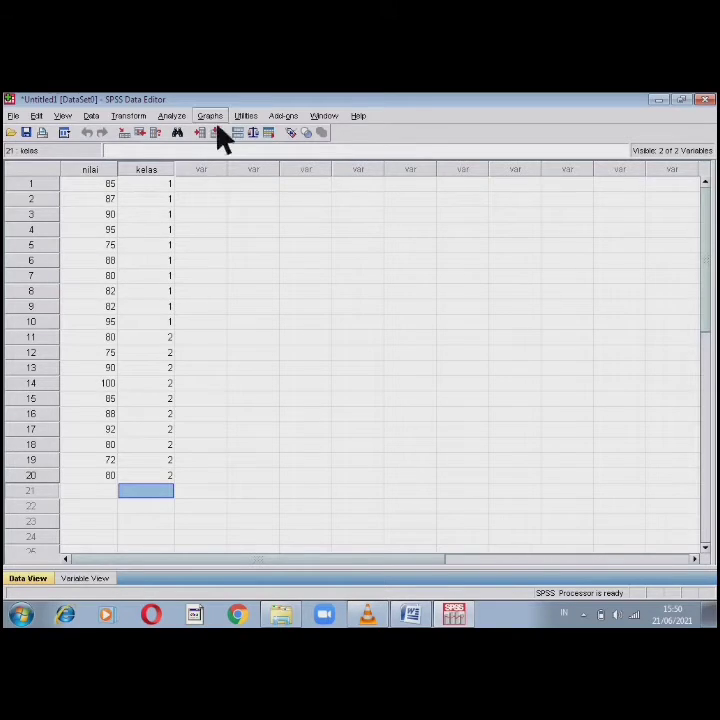
Set up a One-Way ANOVA with nilai as the dependent variable and kelas as the factor.
{"action": "left_click", "coordinate": [190, 118]}
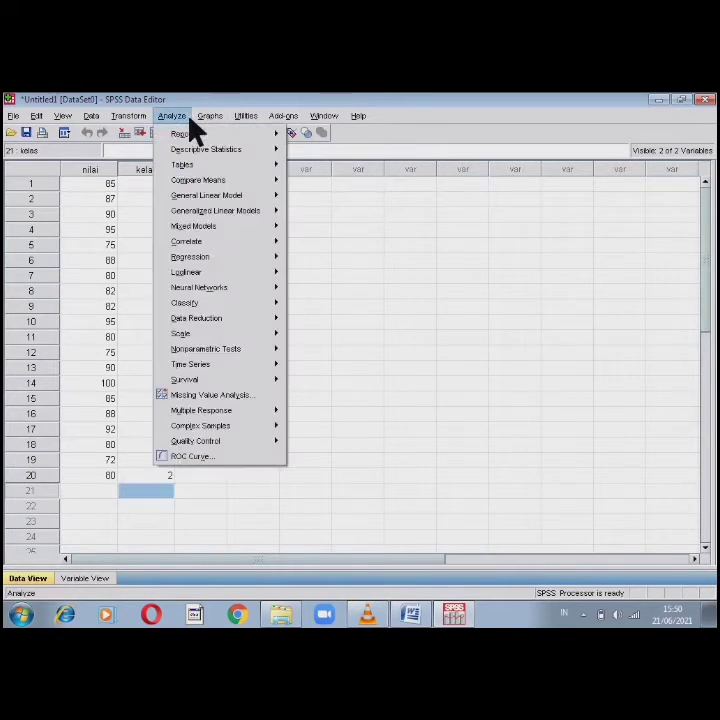
{"action": "left_click", "coordinate": [184, 118]}
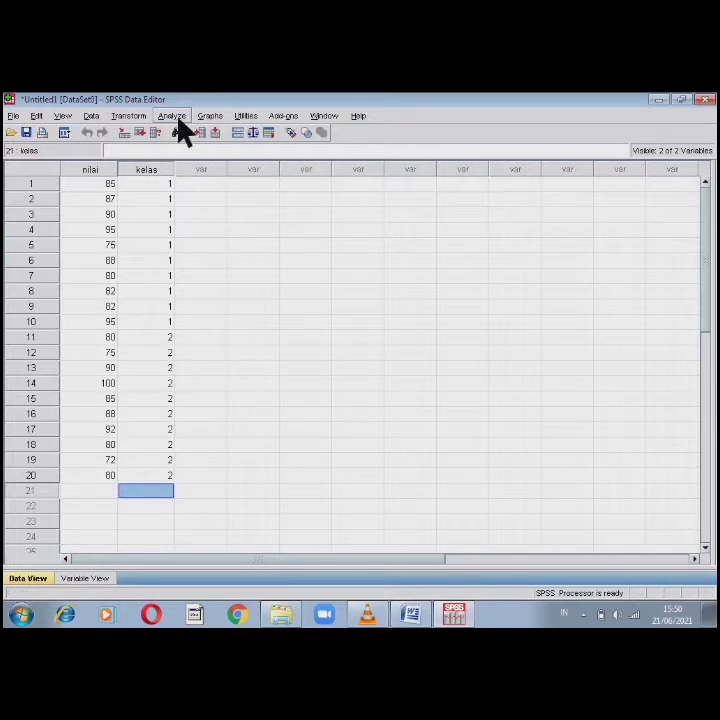
{"action": "left_click", "coordinate": [178, 118]}
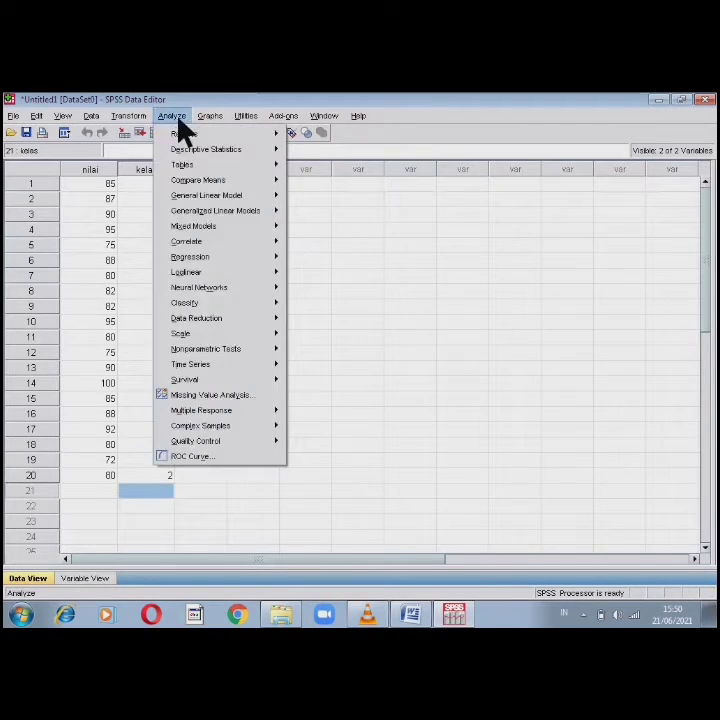
{"action": "mouse_move", "coordinate": [186, 183]}
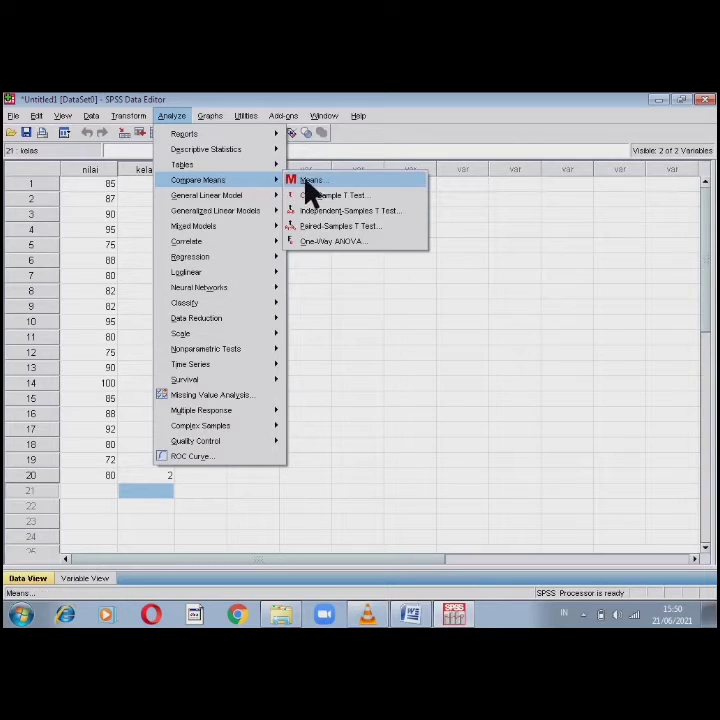
{"action": "left_click", "coordinate": [323, 244]}
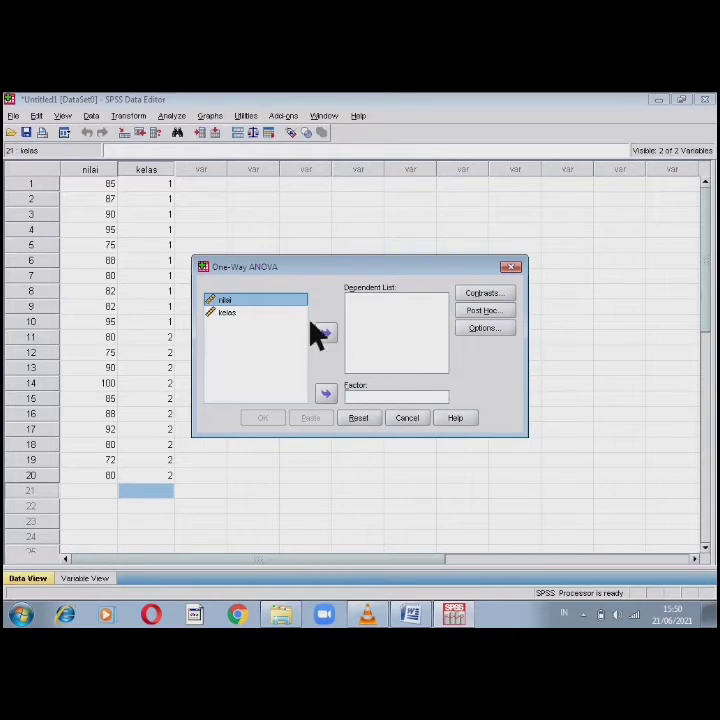
{"action": "left_click", "coordinate": [338, 334]}
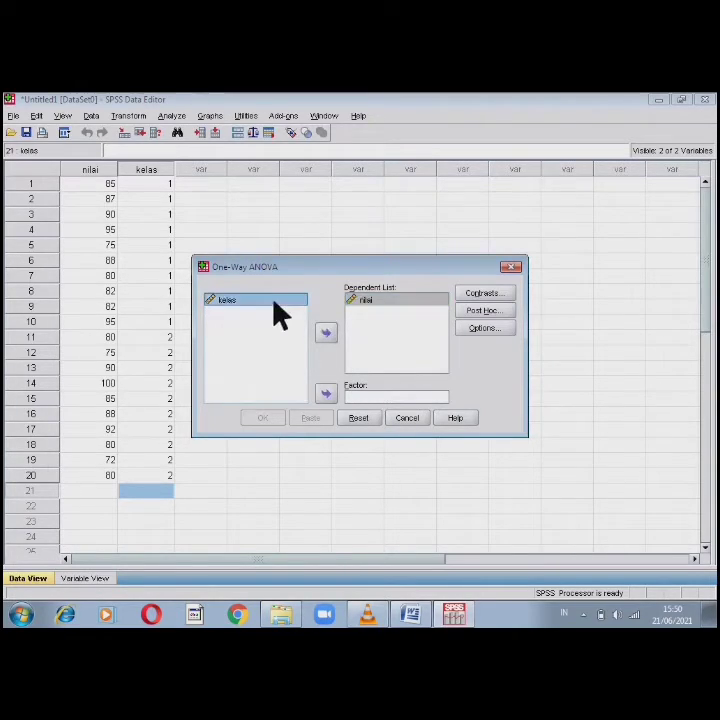
{"action": "left_click", "coordinate": [328, 395]}
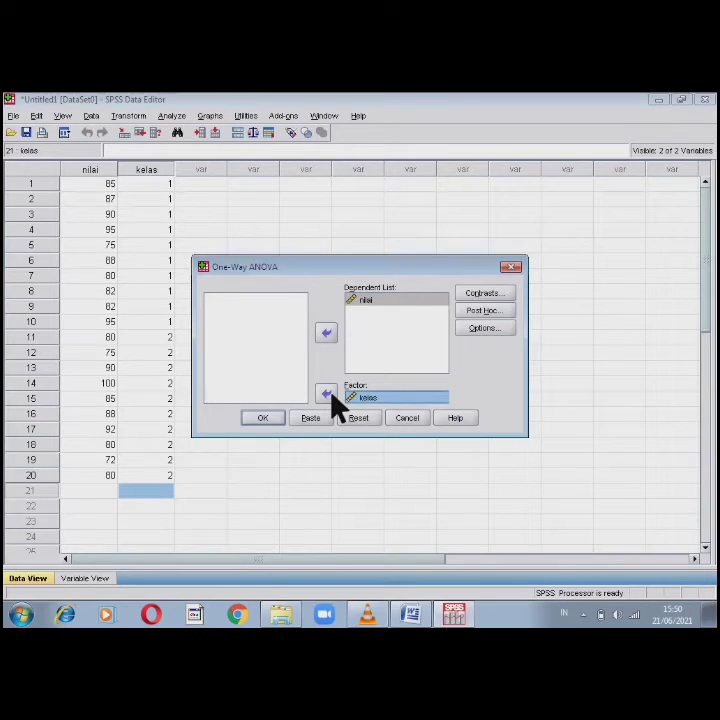
Enable the homogeneity of variance test in the One-Way ANOVA options and run the analysis.
{"action": "left_click", "coordinate": [482, 328]}
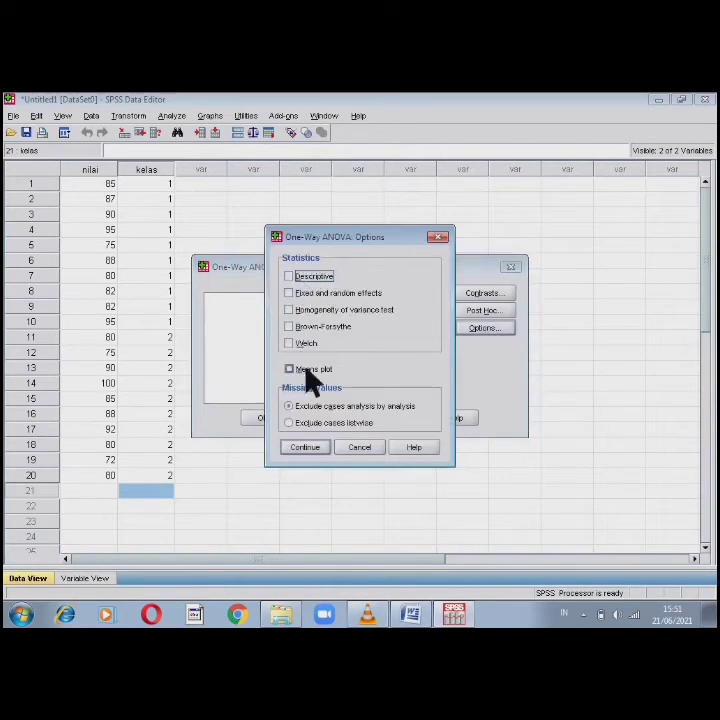
{"action": "left_click", "coordinate": [297, 313]}
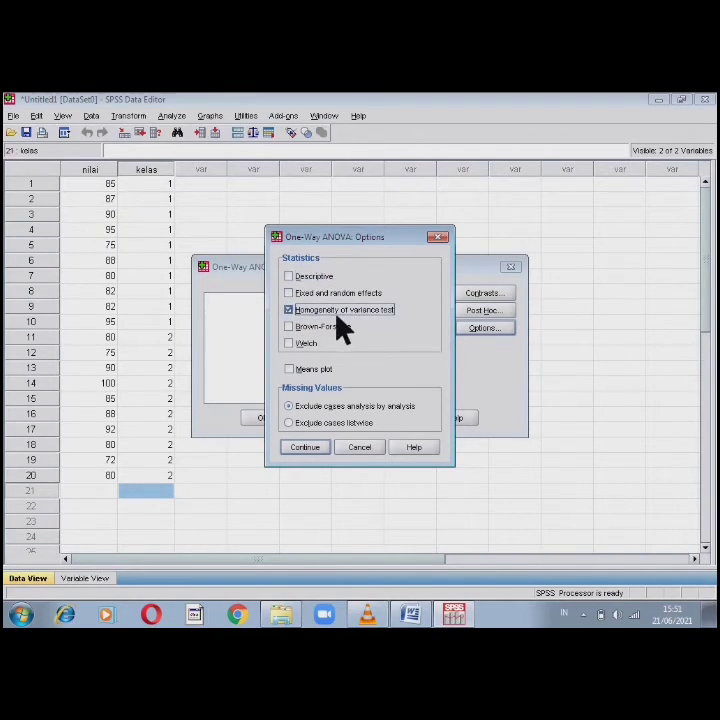
{"action": "left_click", "coordinate": [305, 448]}
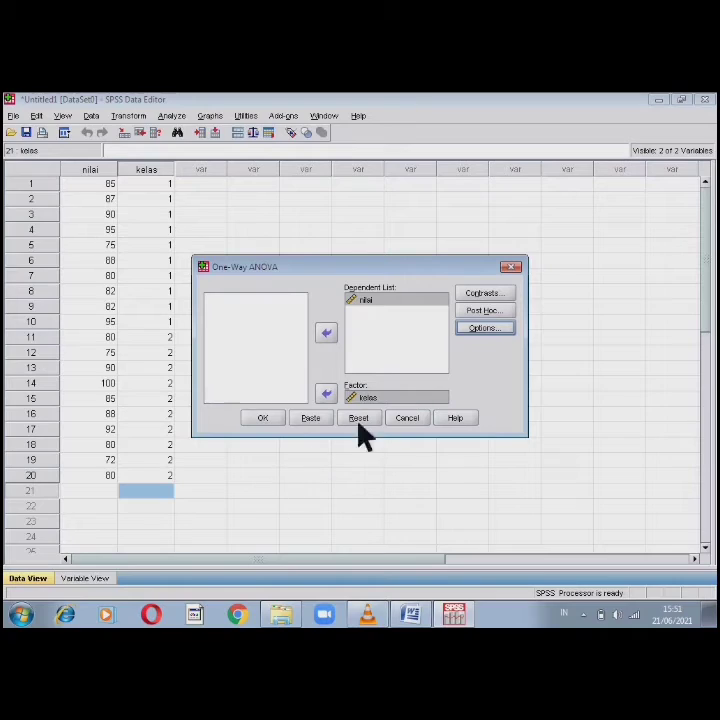
{"action": "left_click", "coordinate": [274, 420]}
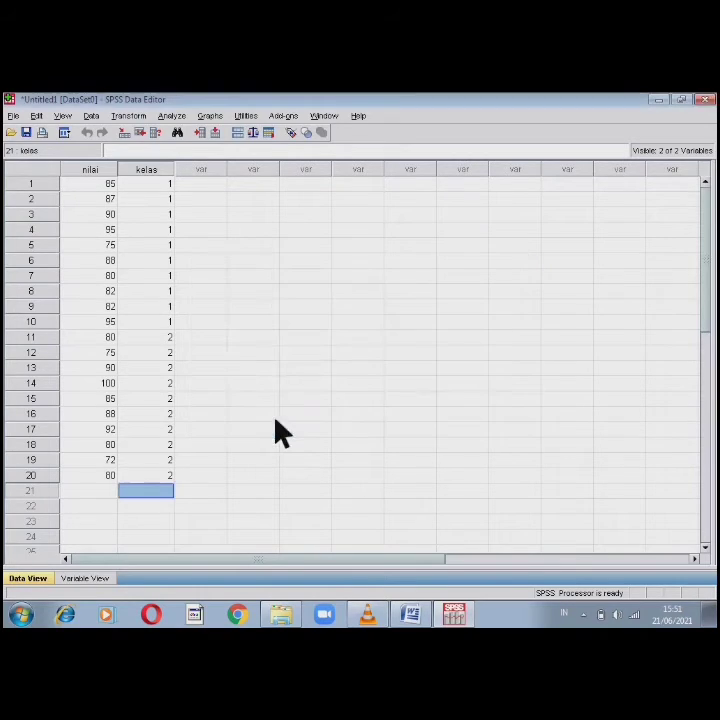